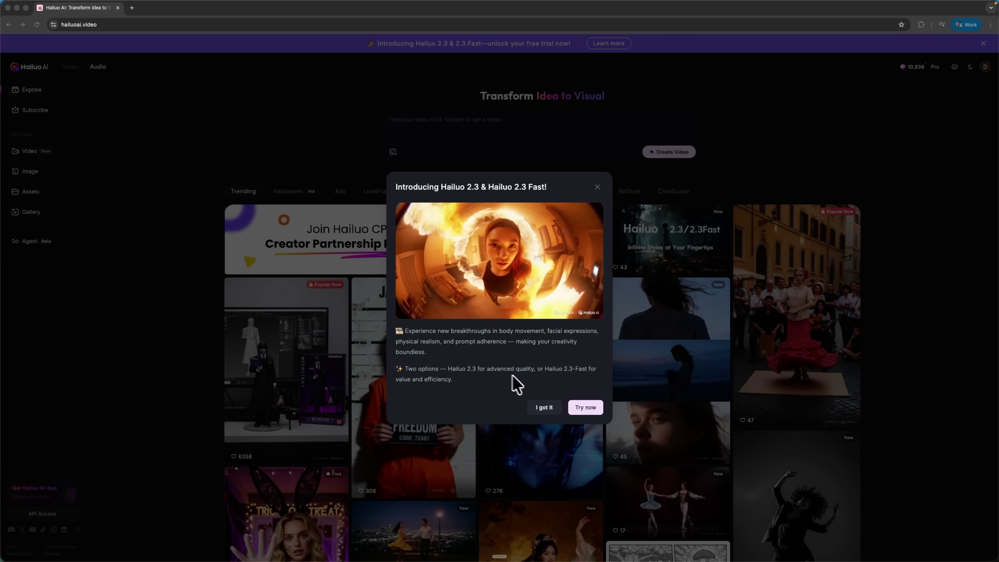
Step: Generate four images of a professional dancer in a dynamic mid-movement pose with studio lighting
{"action": "left_click", "coordinate": [586, 409]}
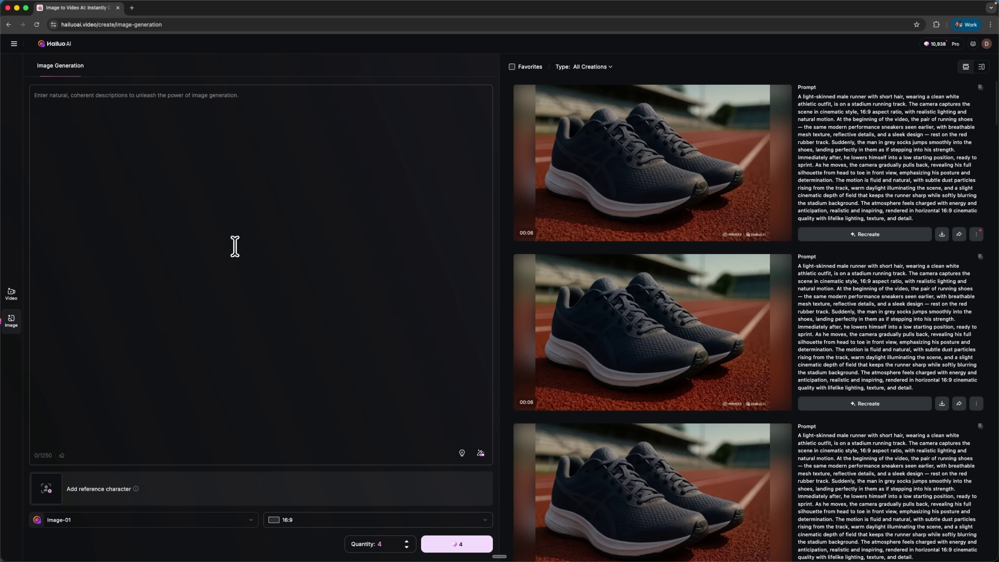
{"action": "type", "text": "Professional dancer in dynamic pose, mid-movement, studio lighting, high detail, cinematic, 4K"}
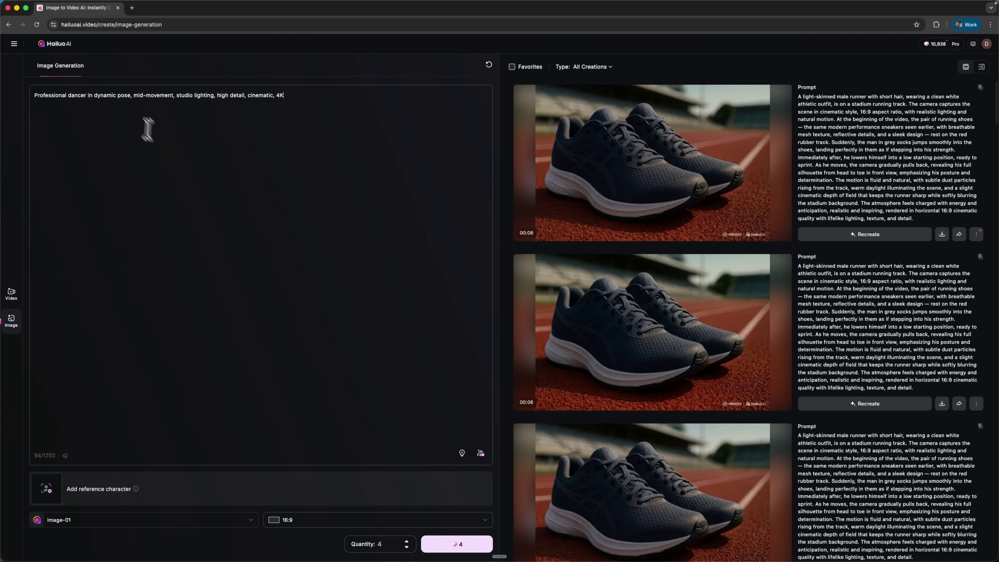
{"action": "left_click", "coordinate": [458, 547]}
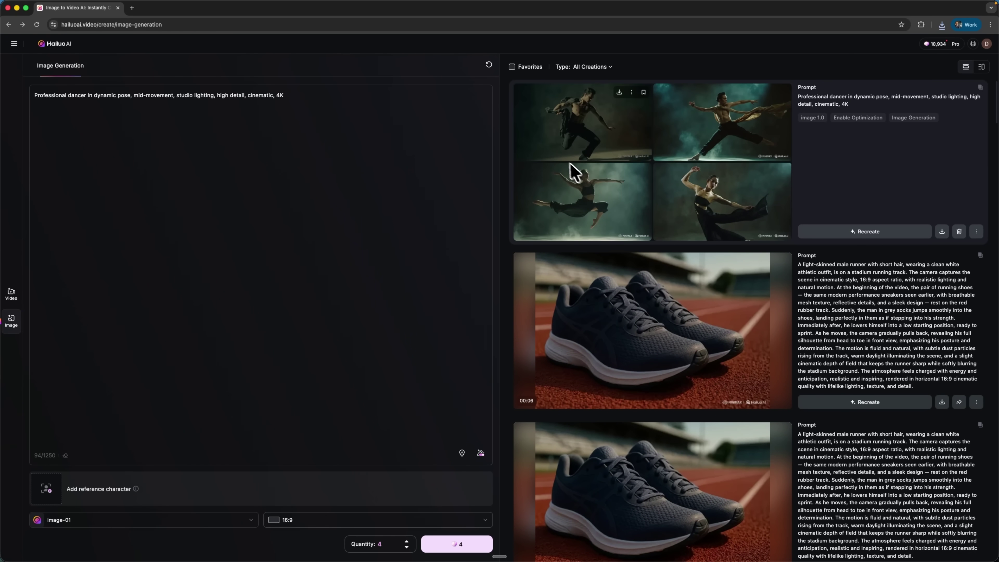
Step: Animate the leaping dancer image into a Hailuo 2.3 video at 1080p resolution
{"action": "left_click", "coordinate": [593, 216]}
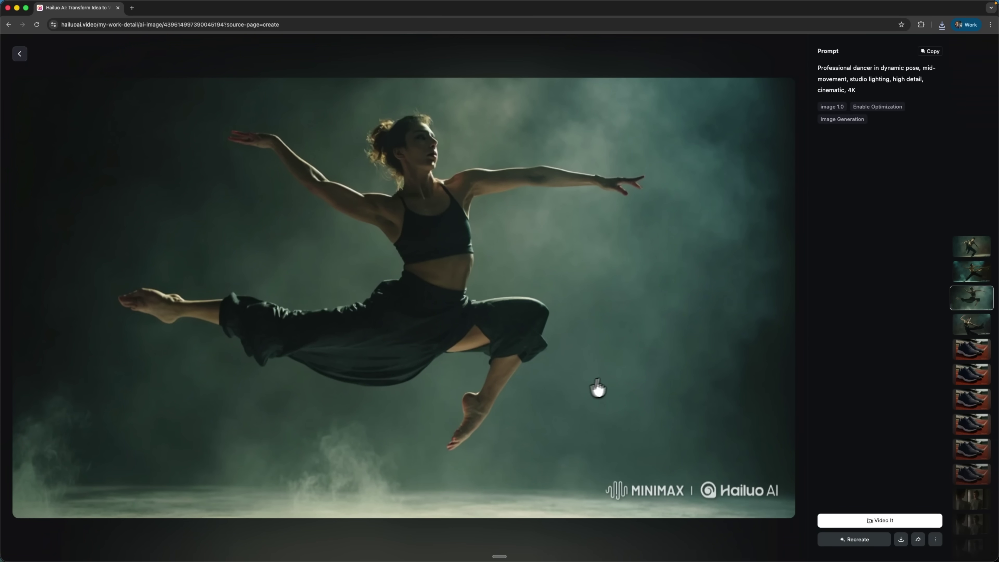
{"action": "left_click", "coordinate": [882, 521]}
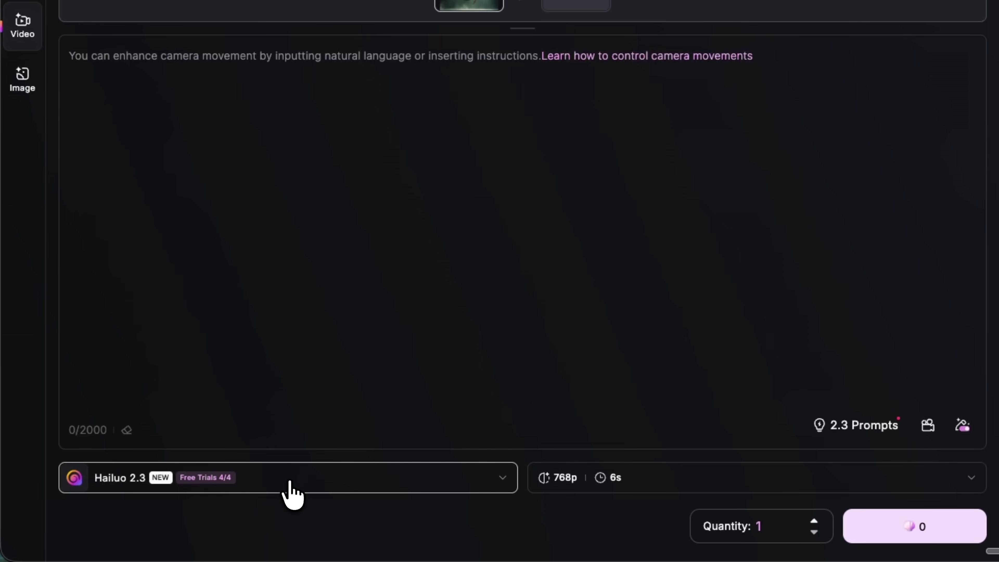
{"action": "left_click", "coordinate": [289, 483]}
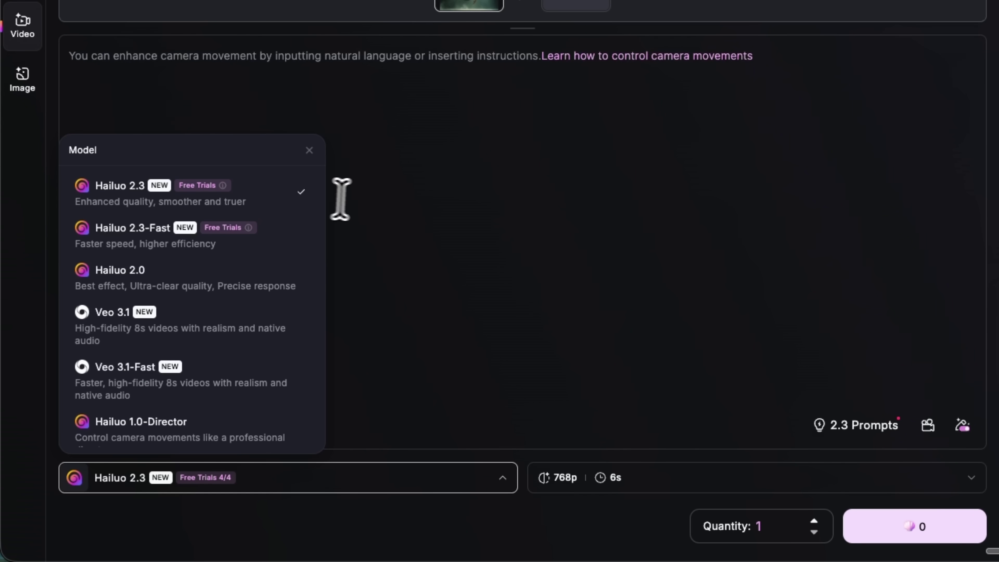
{"action": "left_click", "coordinate": [379, 200]}
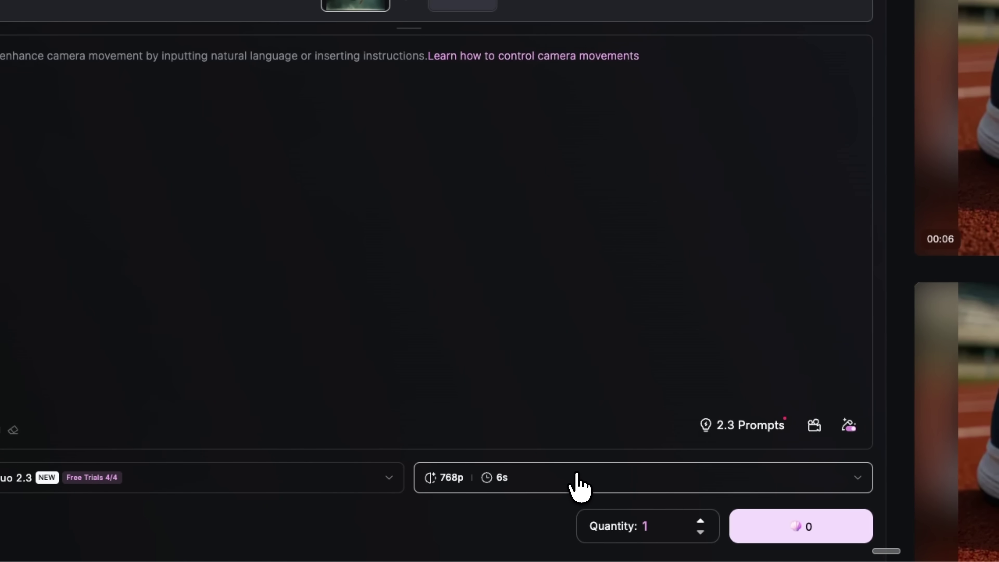
{"action": "left_click", "coordinate": [607, 479]}
{"action": "left_click", "coordinate": [598, 384]}
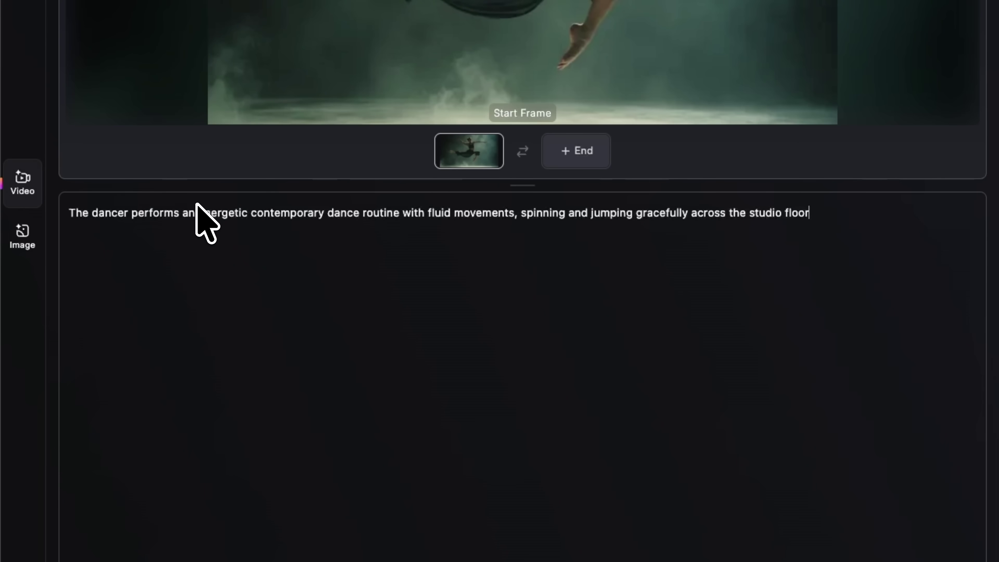
{"action": "left_click", "coordinate": [653, 536]}
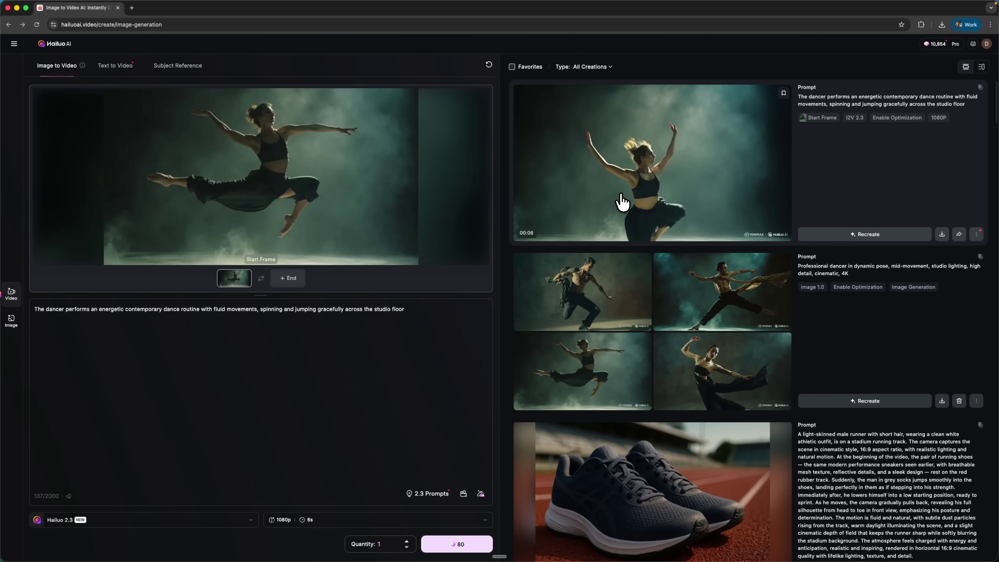
Step: Watch and pause the finished dancer clip, then switch to Text to Video
{"action": "left_click", "coordinate": [622, 197]}
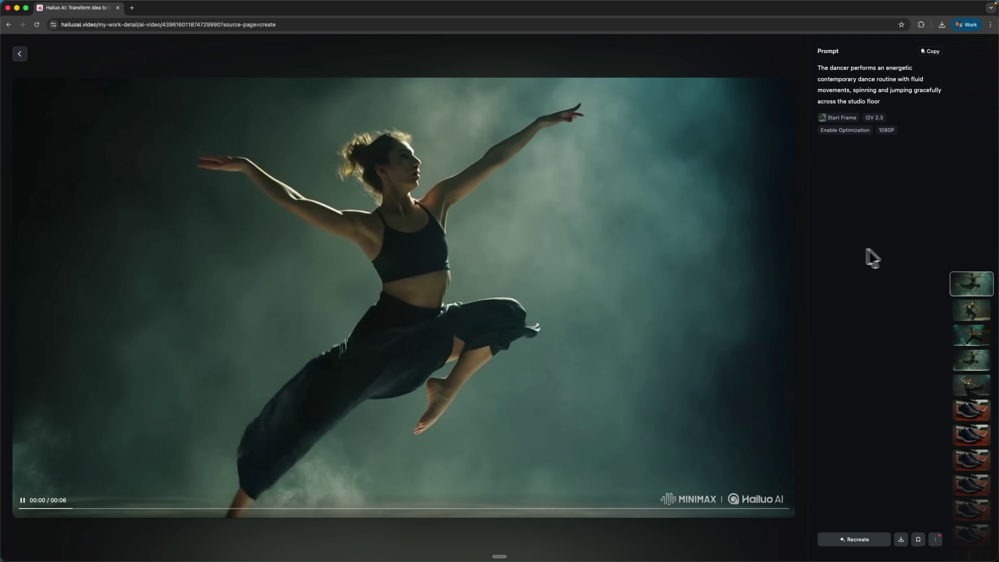
{"action": "left_click", "coordinate": [438, 282]}
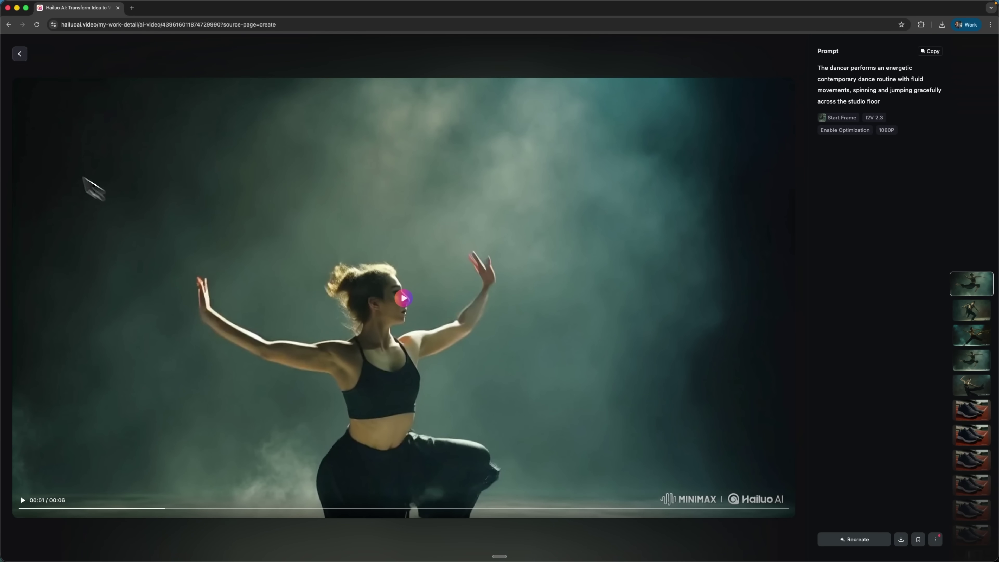
{"action": "left_click", "coordinate": [20, 58]}
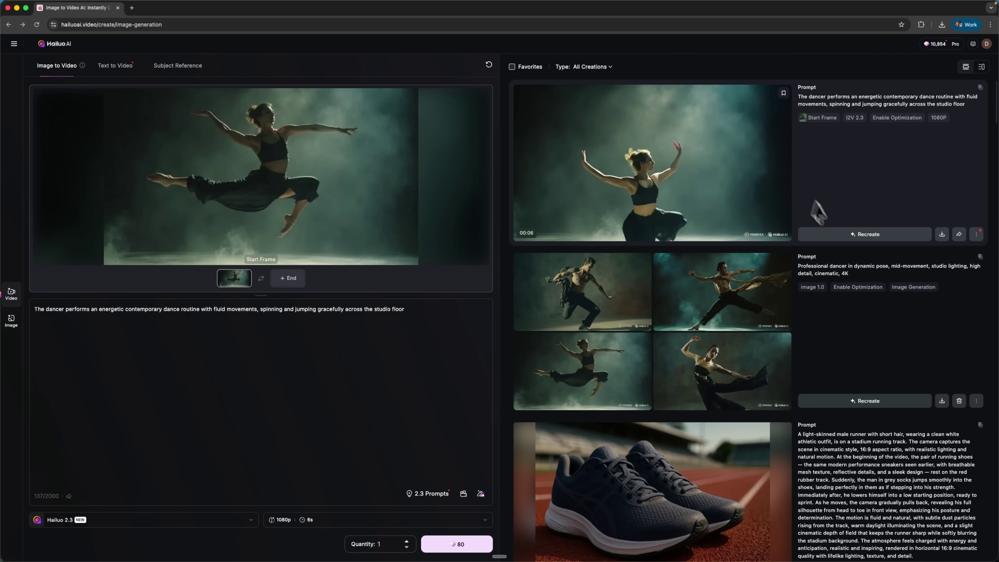
{"action": "left_click", "coordinate": [114, 65]}
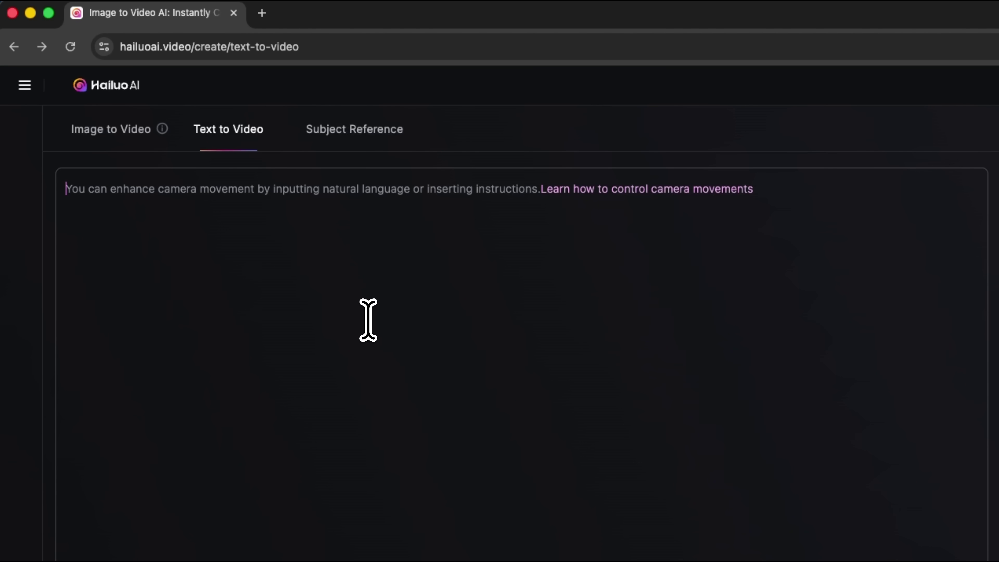
Step: Create the anime sword warrior video with cherry blossoms at 1080p and open the finished clip
{"action": "type", "text": "Anime style warrior with glowing sword, dramatic fight scene, cherry blossoms falling in the background, dynamic camera movement, cinematic lighting, highly detailed animation"}
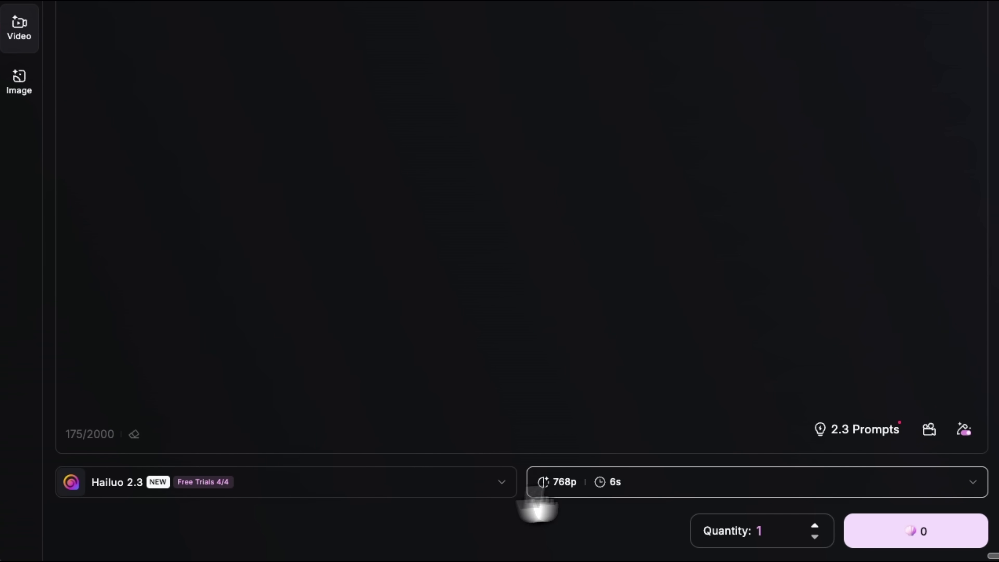
{"action": "left_click", "coordinate": [646, 480]}
{"action": "left_click", "coordinate": [683, 381]}
{"action": "left_click", "coordinate": [814, 339]}
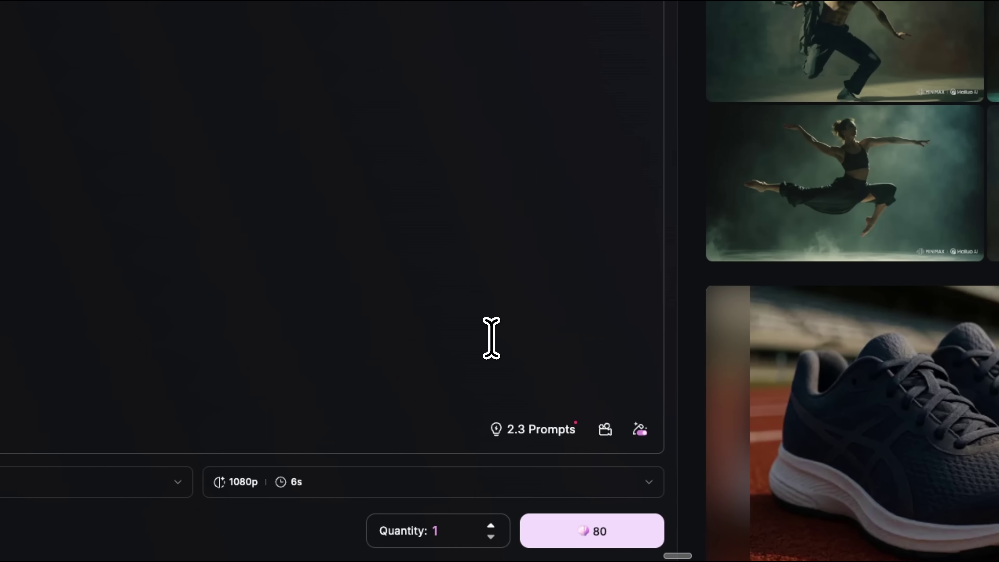
{"action": "left_click", "coordinate": [915, 540]}
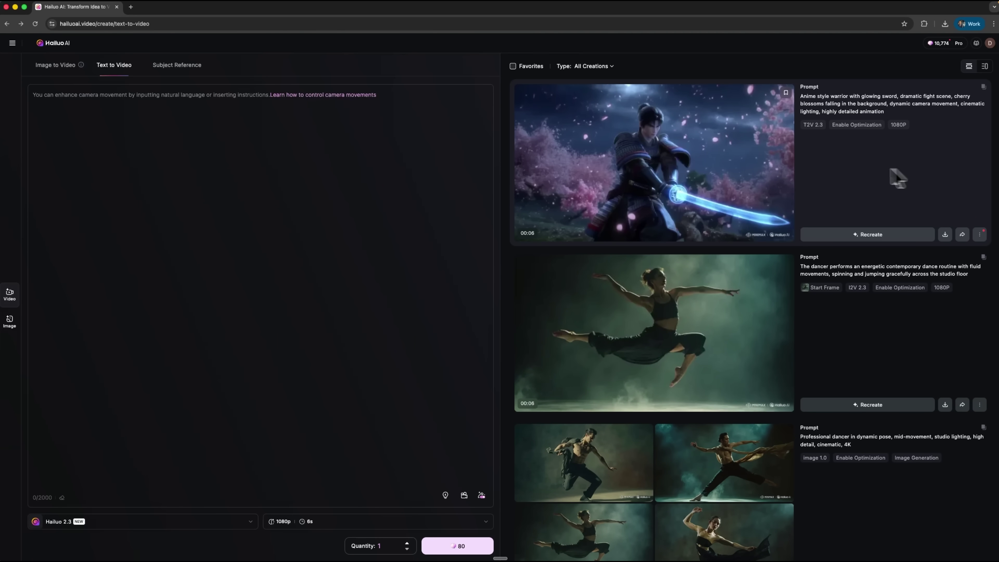
{"action": "left_click", "coordinate": [898, 178]}
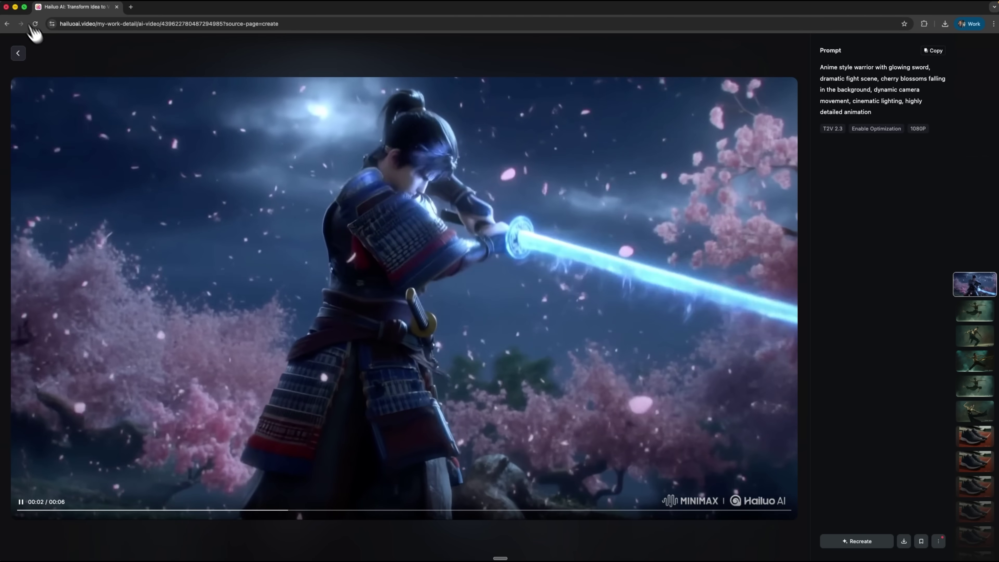
Step: Close the warrior video and return to the creator
{"action": "left_click", "coordinate": [18, 54]}
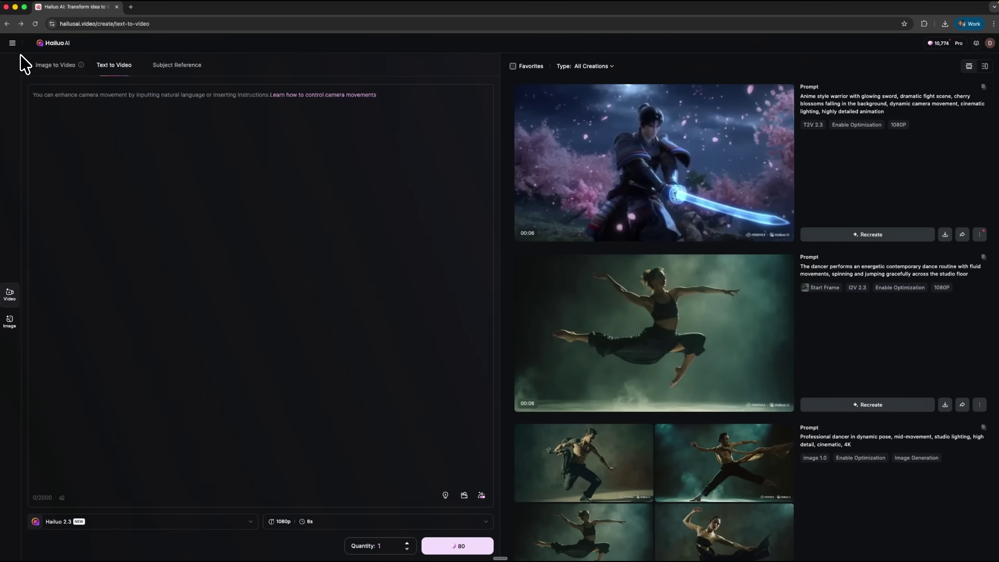
{"action": "mouse_move", "coordinate": [726, 159]}
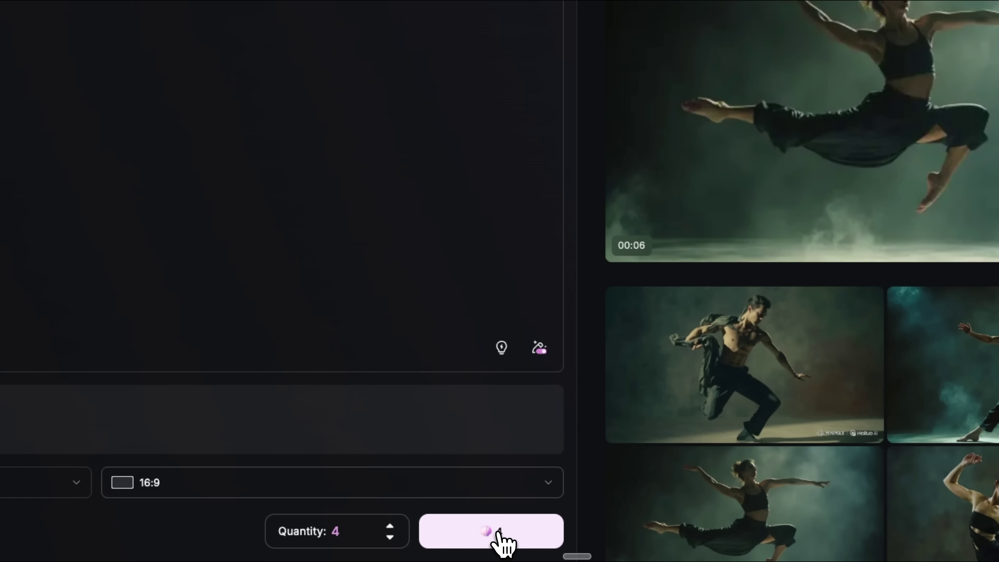
Step: Generate four young woman portraits and open the lower-left one
{"action": "left_click", "coordinate": [503, 543]}
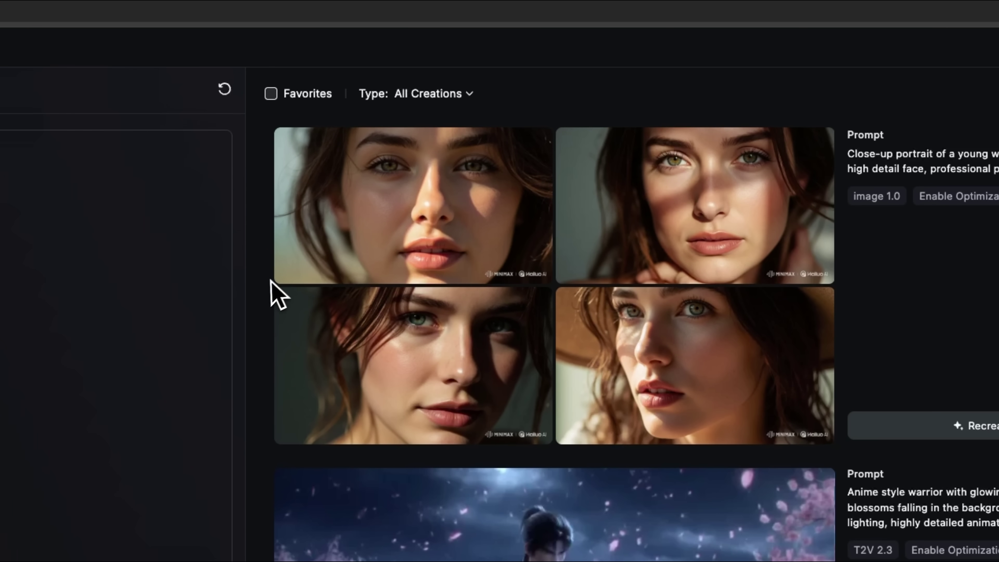
{"action": "mouse_move", "coordinate": [270, 294]}
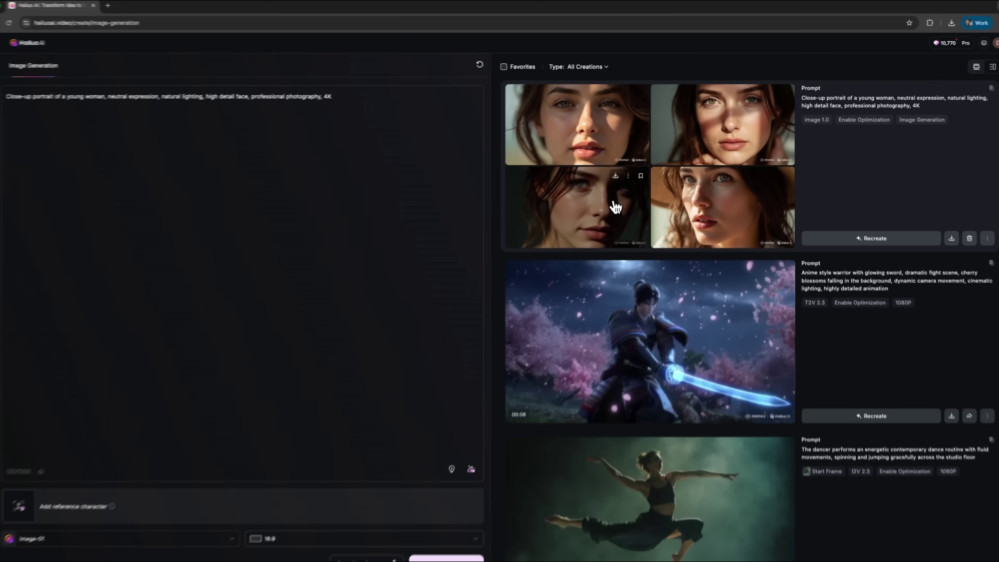
{"action": "left_click", "coordinate": [484, 360]}
Step: Animate the chosen portrait with Hailuo 2.3 using the smiling and laughing prompt, then open the result
{"action": "left_click", "coordinate": [882, 522]}
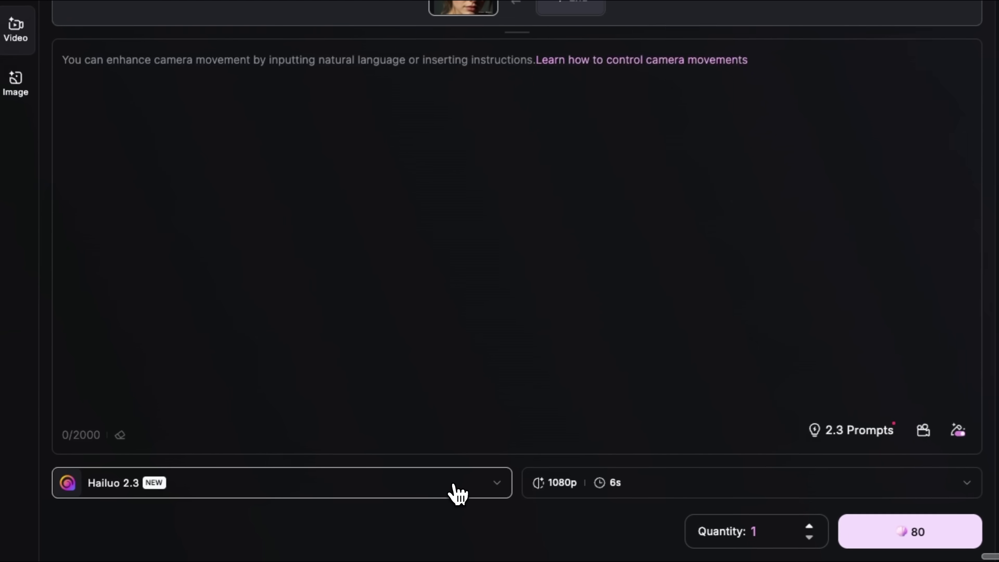
{"action": "left_click", "coordinate": [458, 493]}
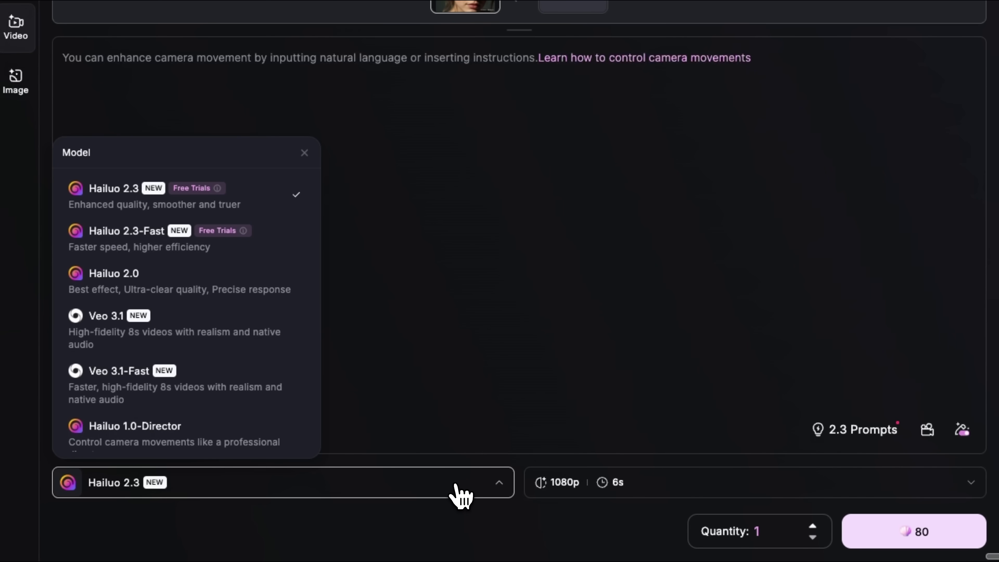
{"action": "left_click", "coordinate": [451, 217]}
{"action": "type", "text": "The woman slowly smiles, her eyes light up with joy, she tilts her head slightly and laughs naturally, showing genuine emotion and subtle facial movements"}
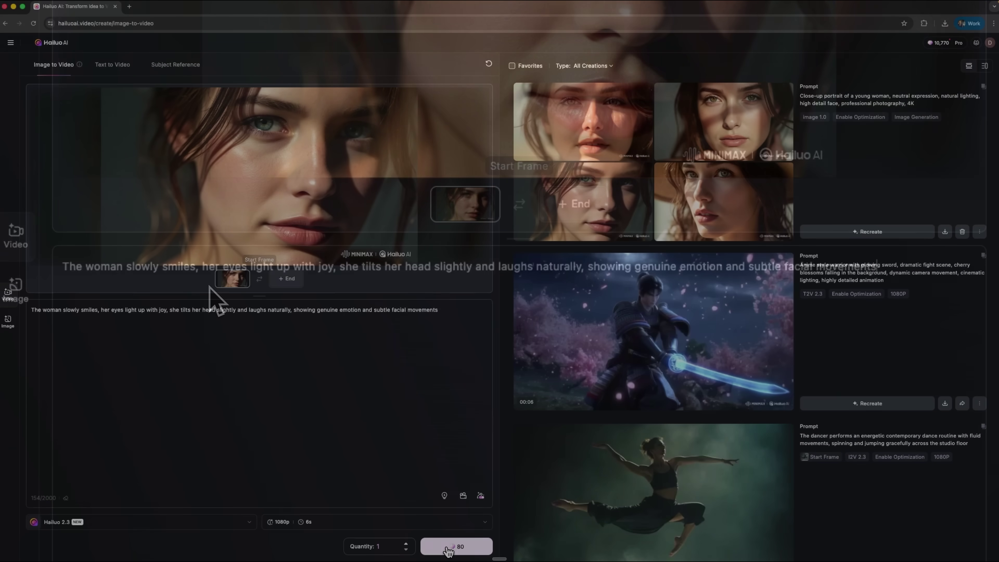
{"action": "left_click", "coordinate": [447, 549]}
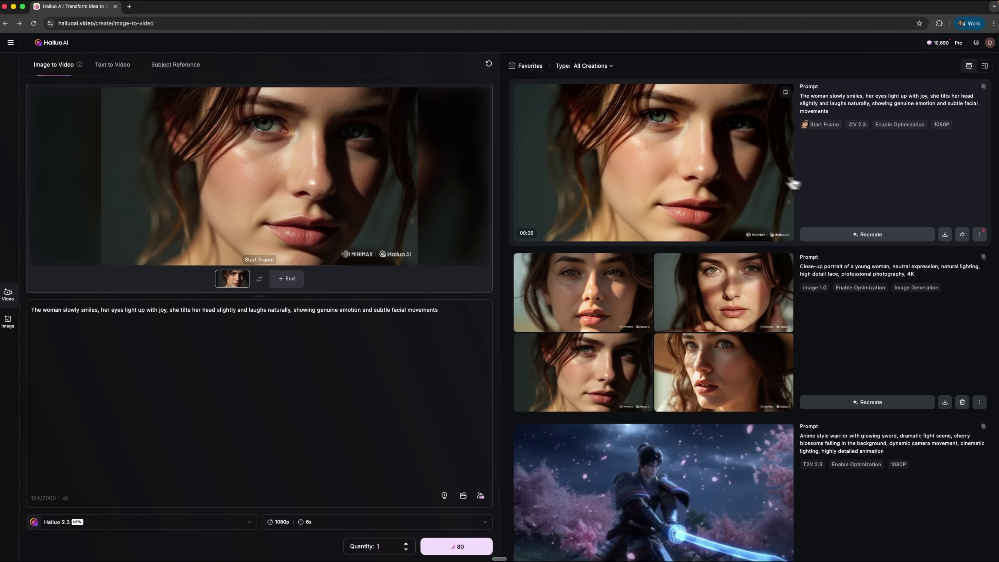
{"action": "left_click", "coordinate": [690, 179]}
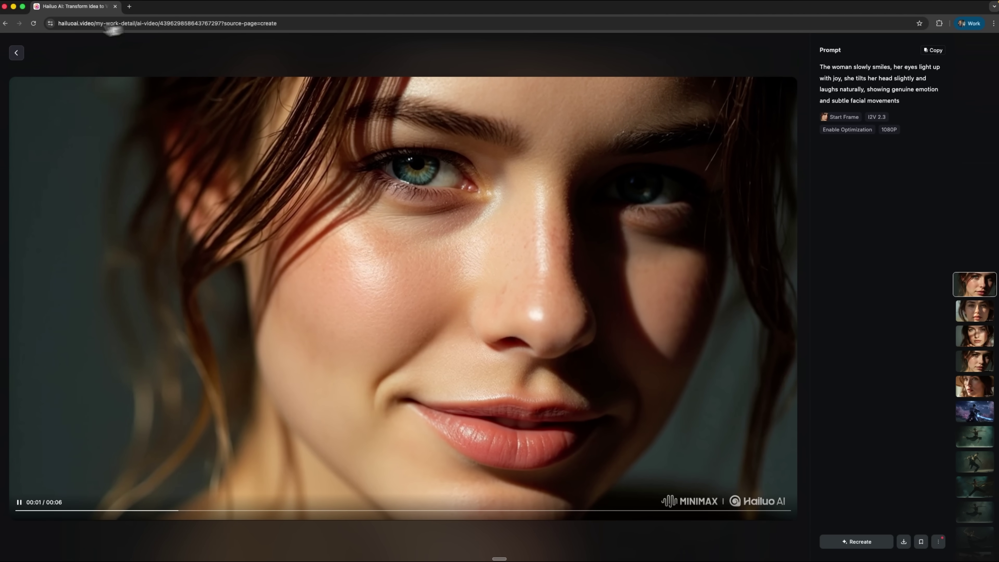
{"action": "left_click", "coordinate": [16, 53]}
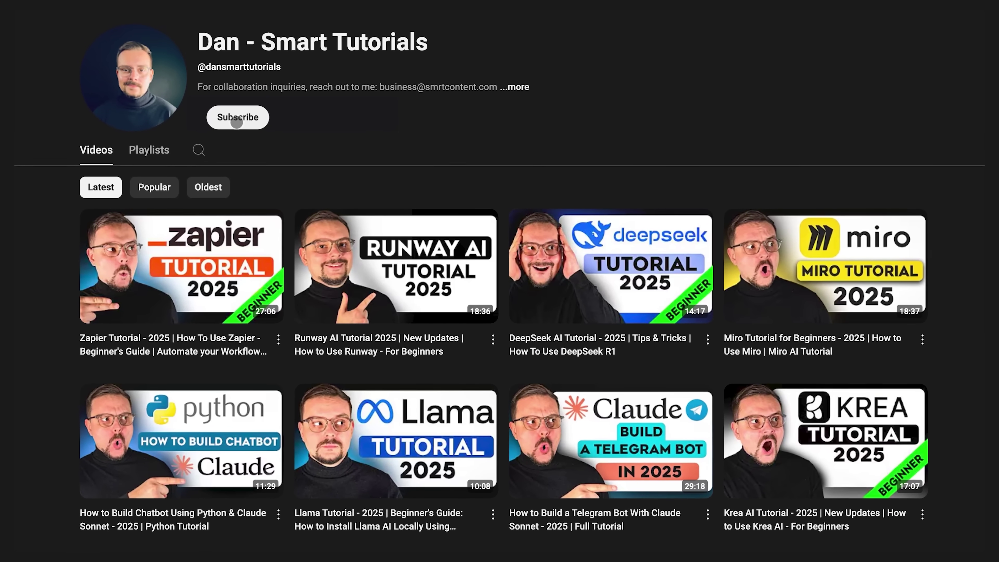
Step: Subscribe to the tutorial channel with notifications set to All
{"action": "left_click", "coordinate": [238, 120]}
{"action": "left_click", "coordinate": [260, 115]}
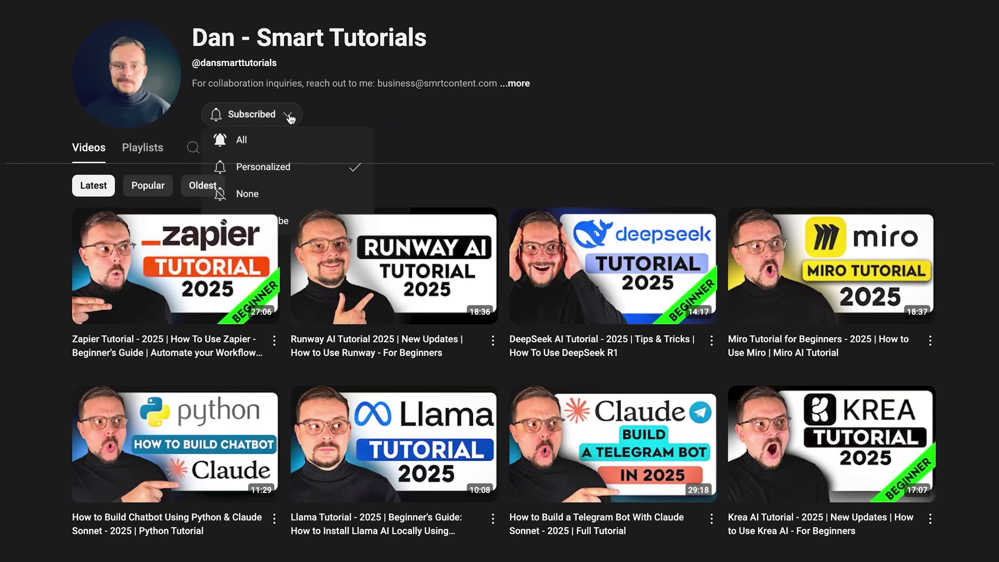
{"action": "left_click", "coordinate": [218, 139]}
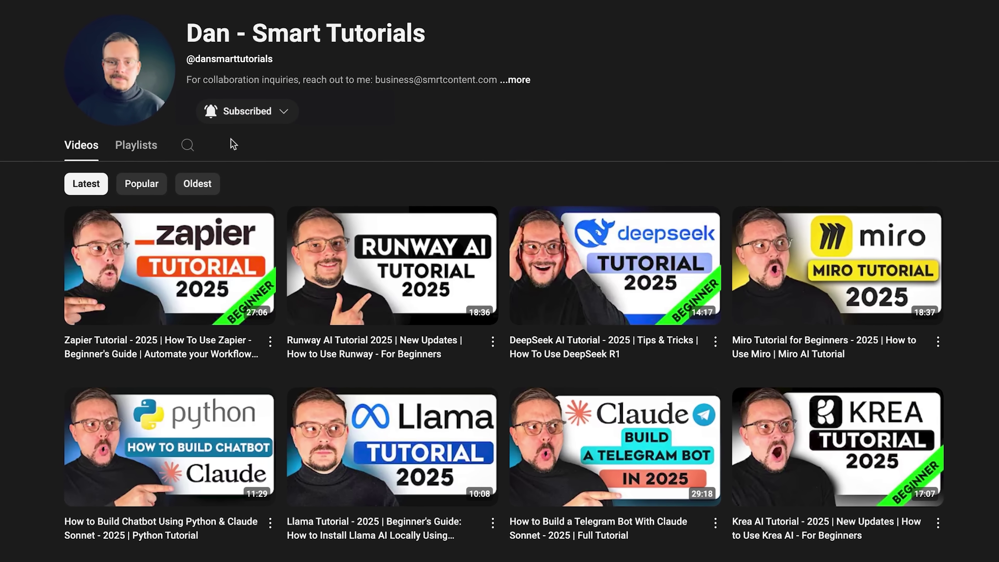